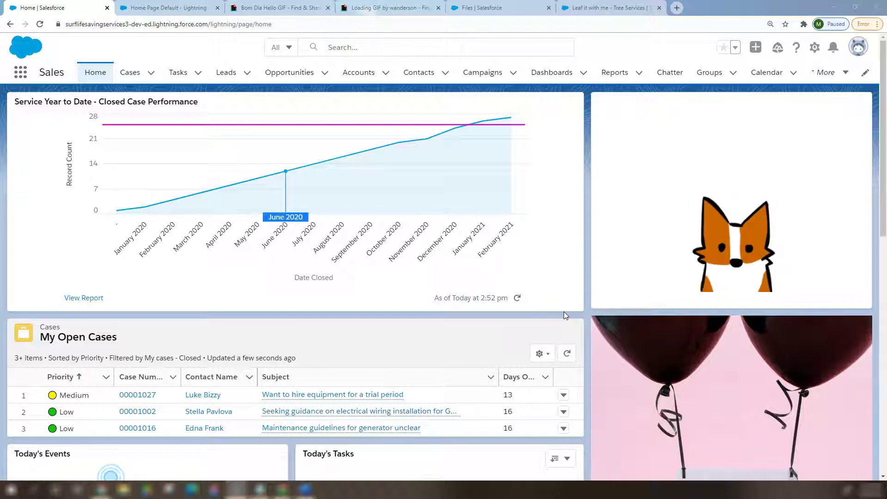
- Scroll through the Sales Home page to review the fox GIF and the Black Friday image
left_click(581, 315)
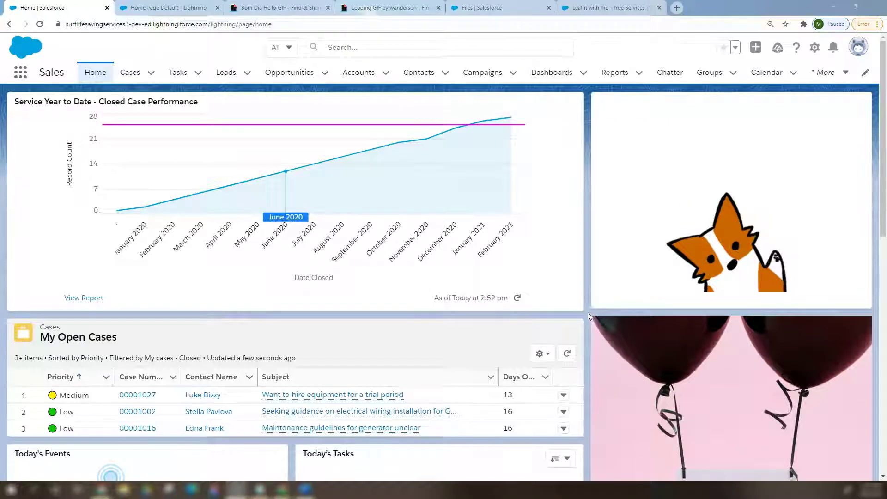
scroll(588, 312, "down", 1)
scroll(600, 258, "up", 1)
left_click(620, 197)
scroll(614, 335, "down", 10)
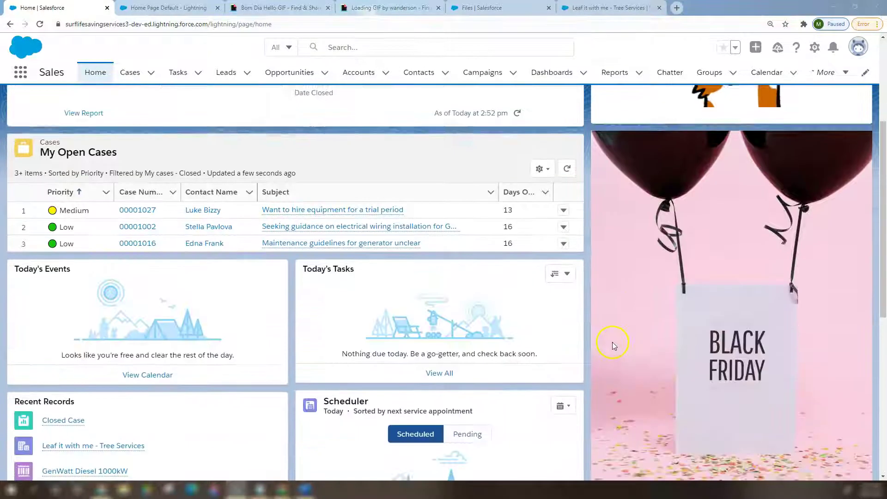
scroll(611, 348, "up", 10)
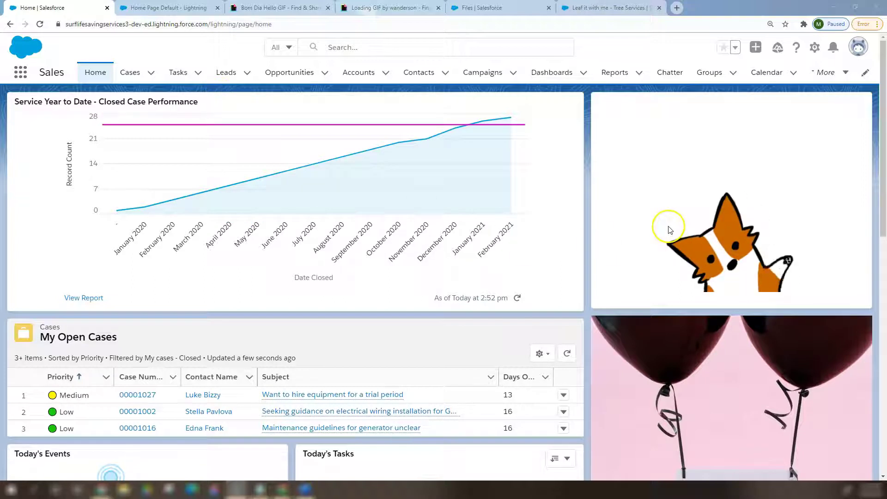
- Open Home Page Default in Lightning App Builder through the Setup menu's Edit Page
left_click(814, 47)
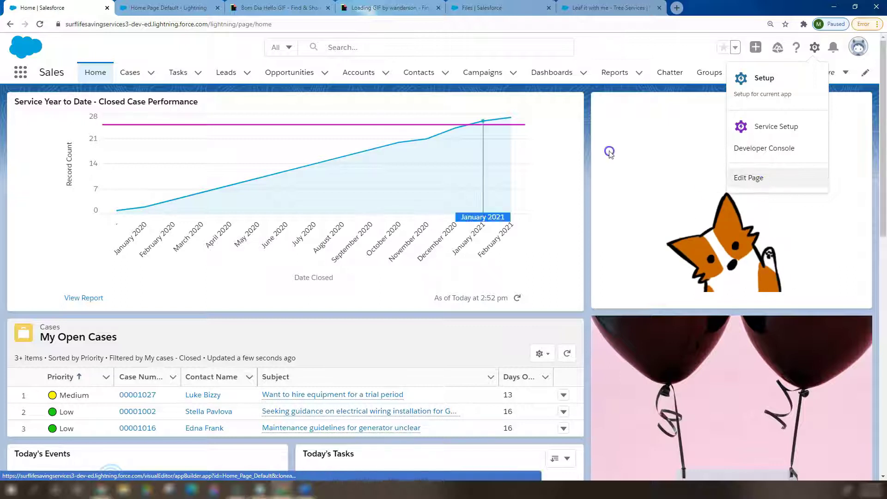
left_click(169, 8)
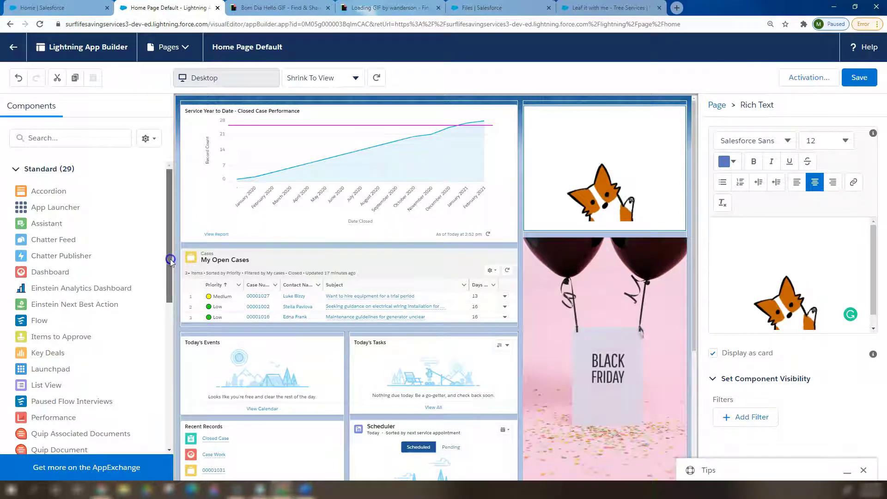
scroll(161, 303, "down", 2)
scroll(160, 303, "down", 3)
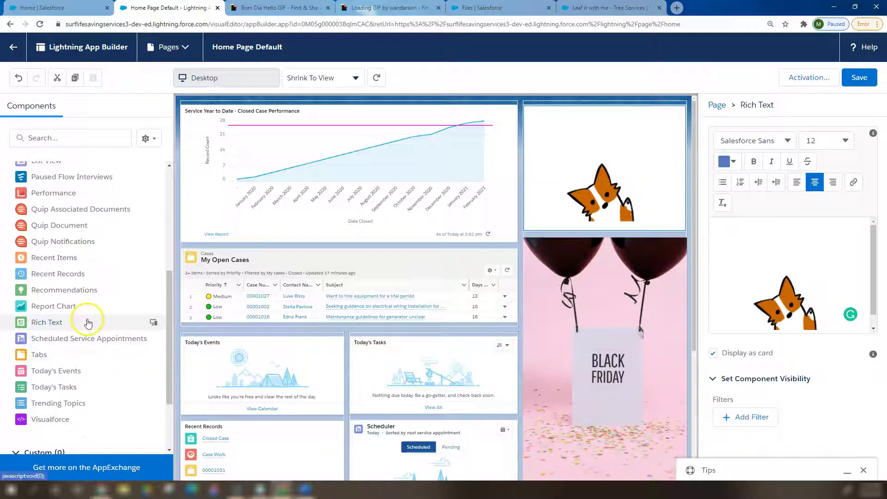
- Add a Rich Text component and delete it, then delete the fox GIF from its card
left_click_drag(58, 329, 556, 226)
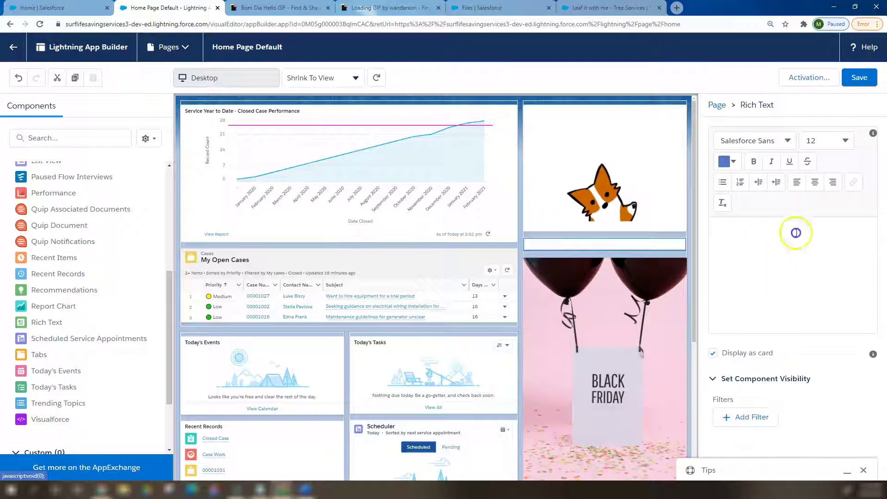
left_click(637, 184)
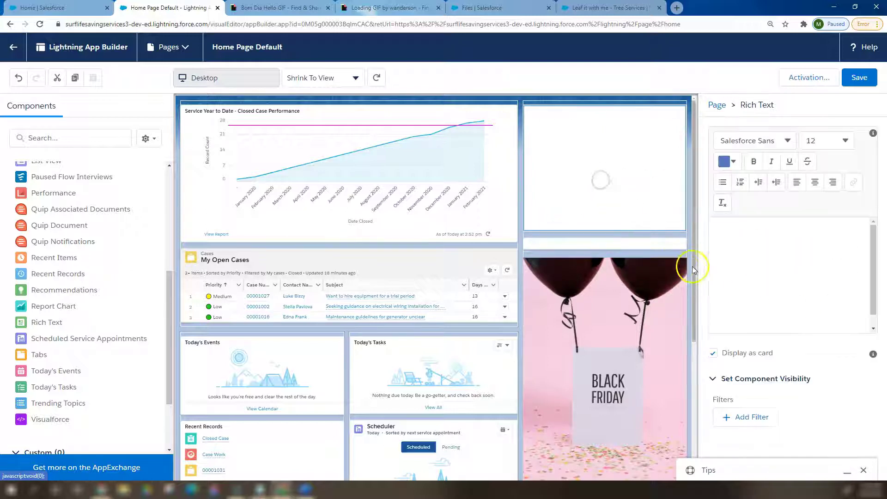
left_click(681, 243)
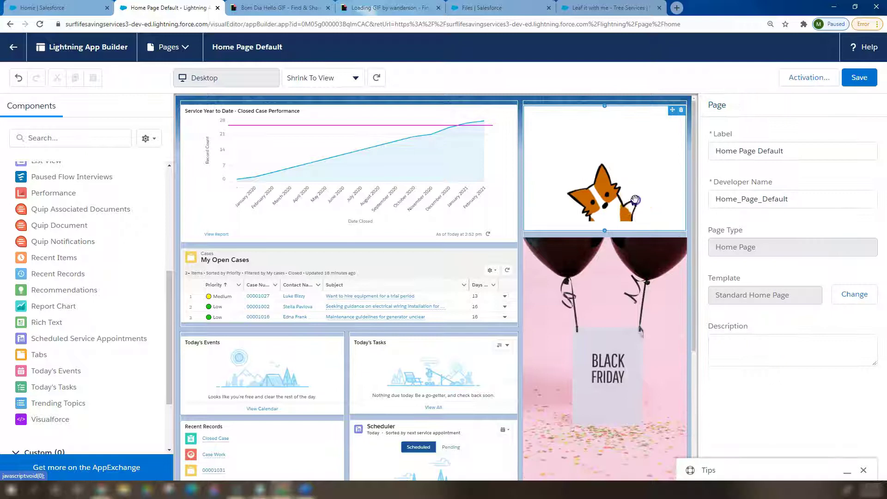
left_click(635, 198)
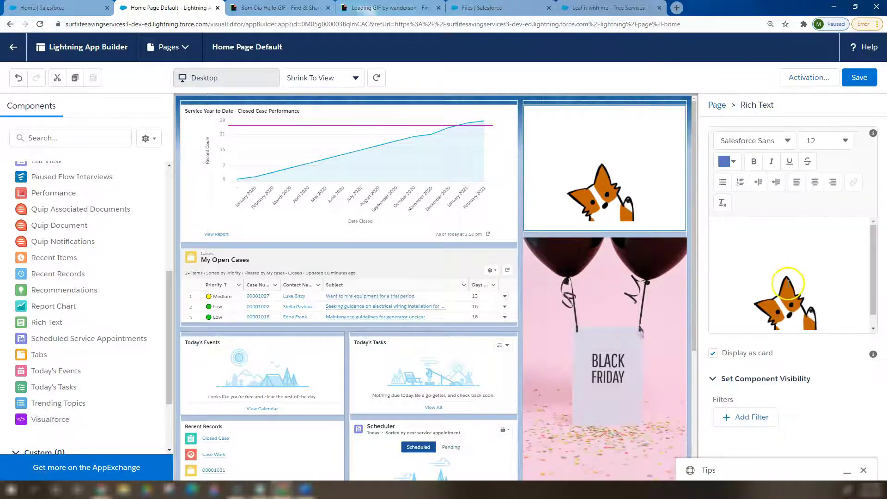
left_click(788, 284)
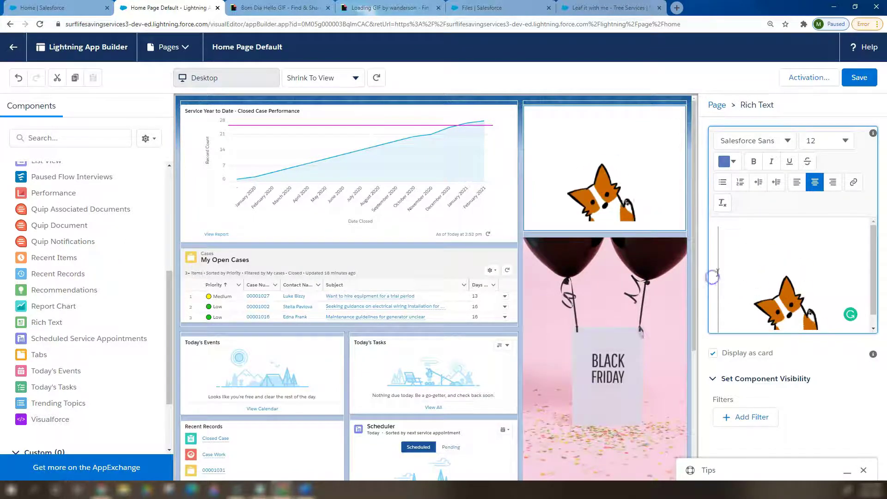
key("BackSpace")
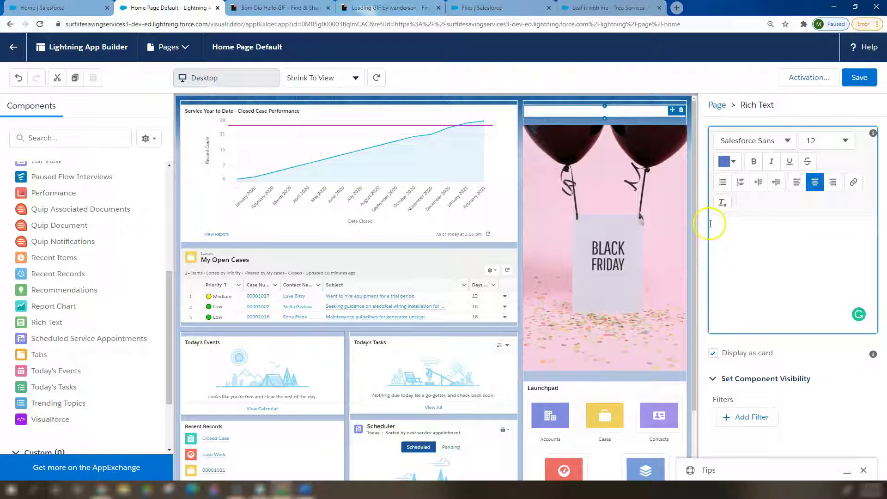
- Copy the Bom Dia Hello fox GIF image from GIPHY and return to the Salesforce tab
left_click(295, 12)
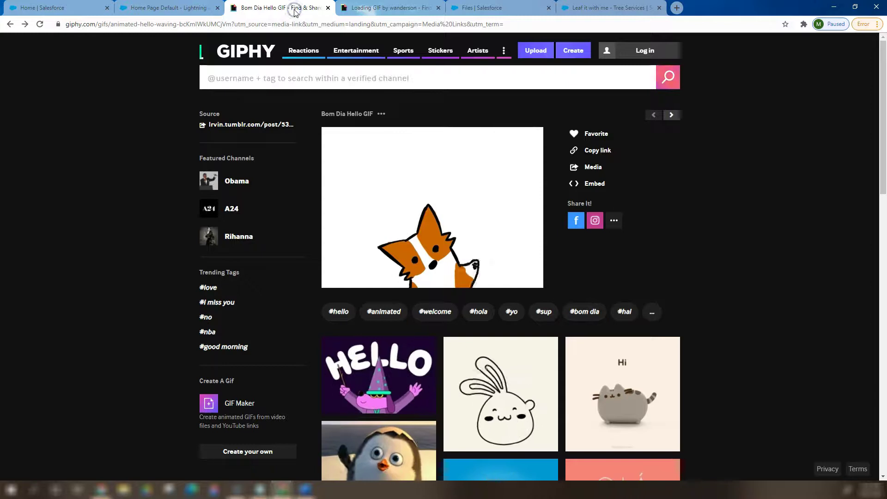
right_click(433, 191)
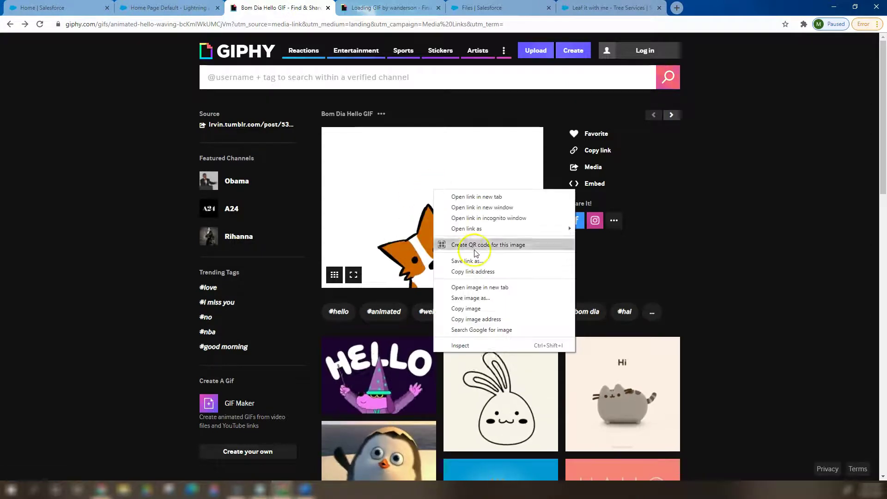
left_click(483, 309)
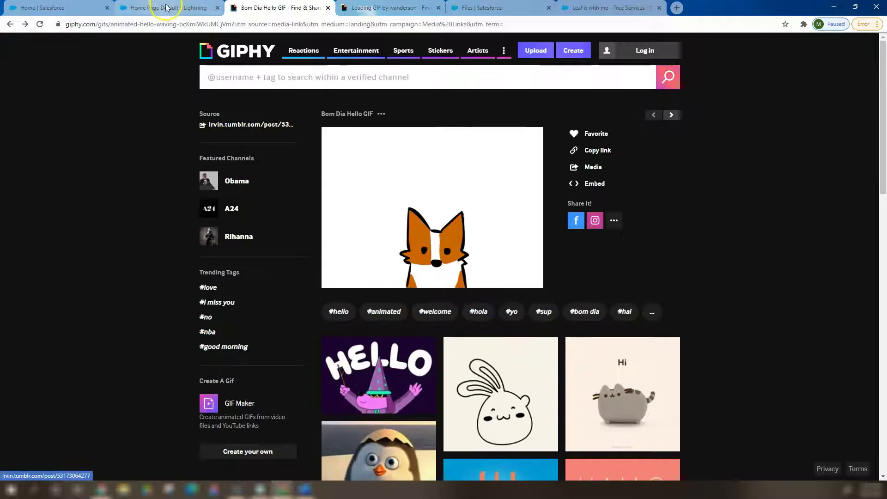
key("ctrl+1")
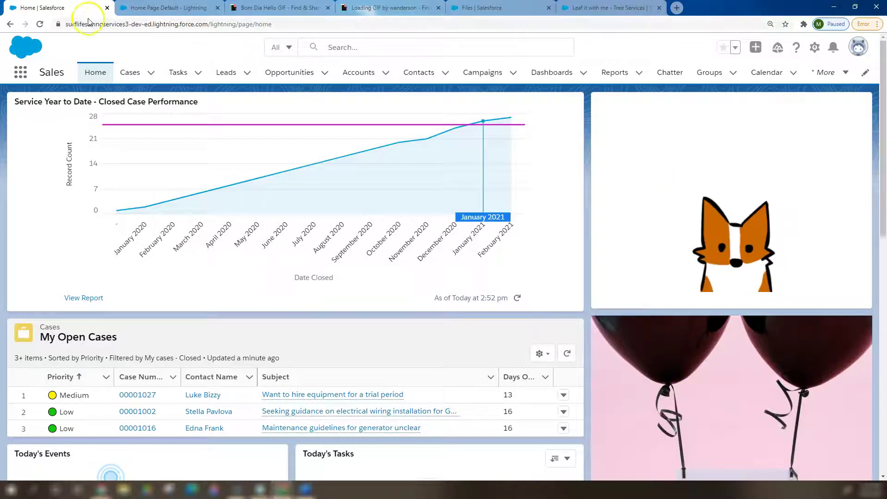
- Paste the copied fox GIF into the empty Rich Text component and save the page
left_click(154, 8)
right_click(781, 258)
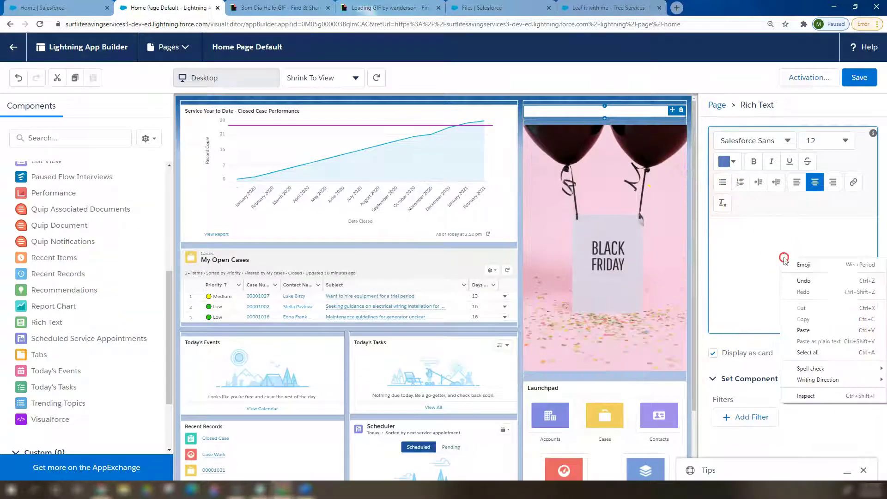
left_click(843, 331)
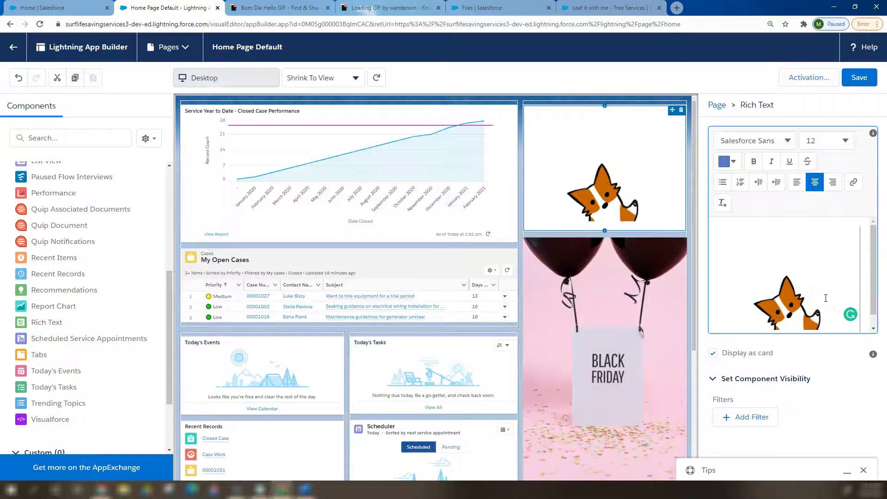
left_click(858, 79)
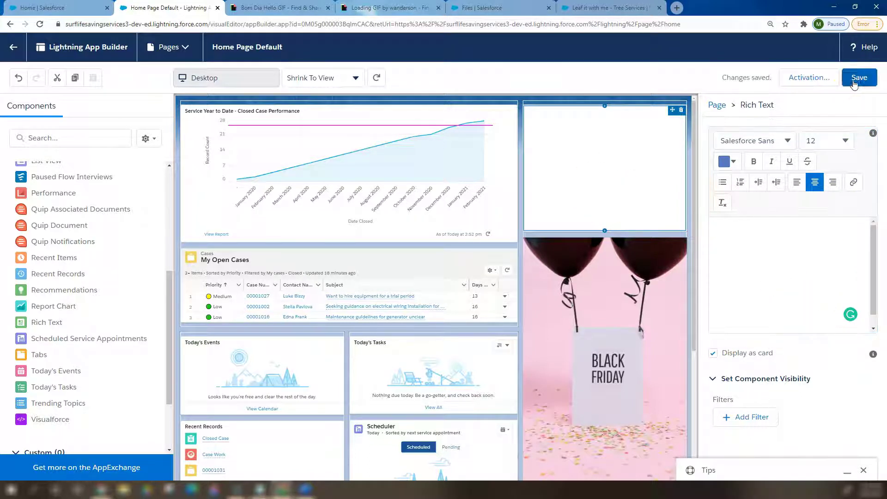
- Reload the live Home page to check it, then delete the GIF again in App Builder
left_click(63, 7)
key("F5")
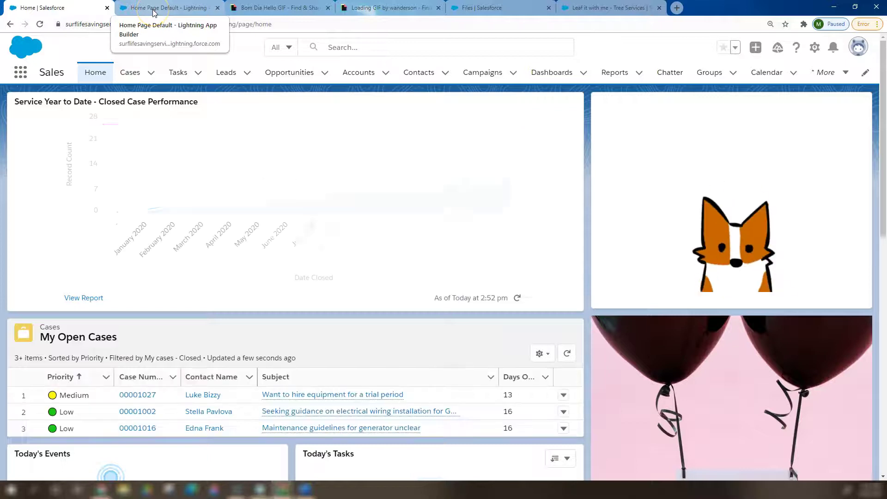
left_click(154, 8)
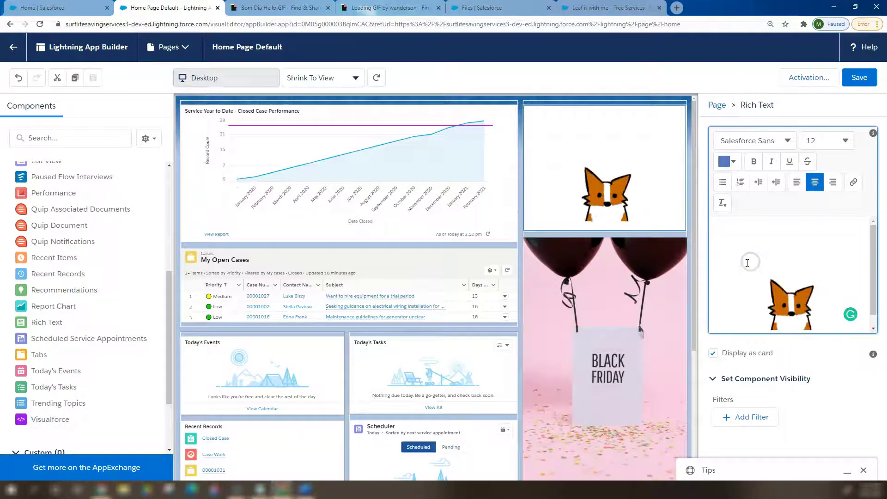
key("BackSpace")
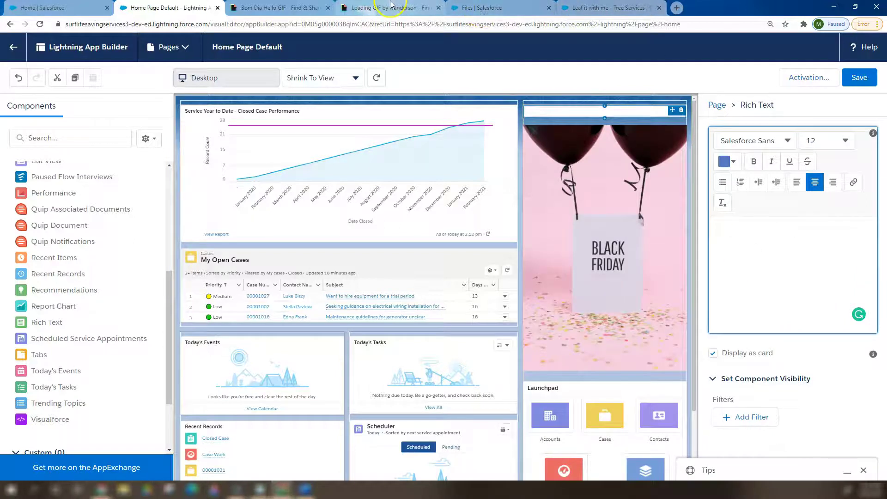
- Copy the Wanderson loading GIF image from GIPHY and return to the App Builder tab
left_click(388, 8)
right_click(482, 245)
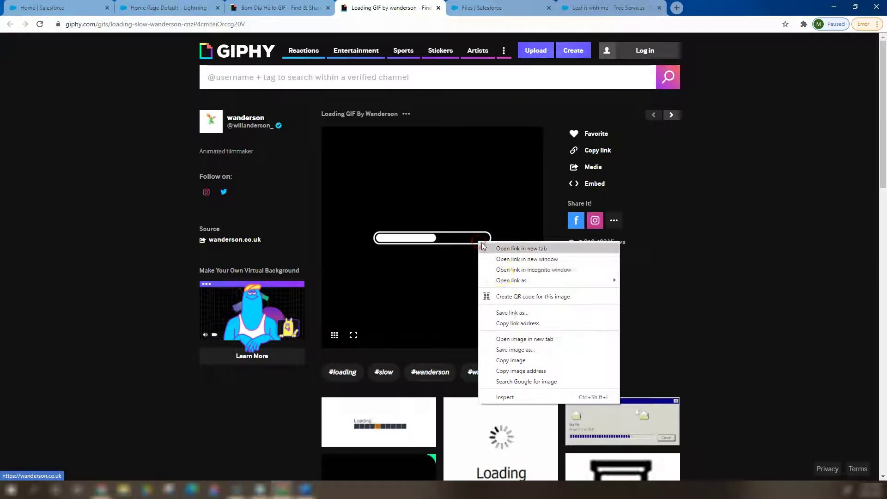
left_click(521, 361)
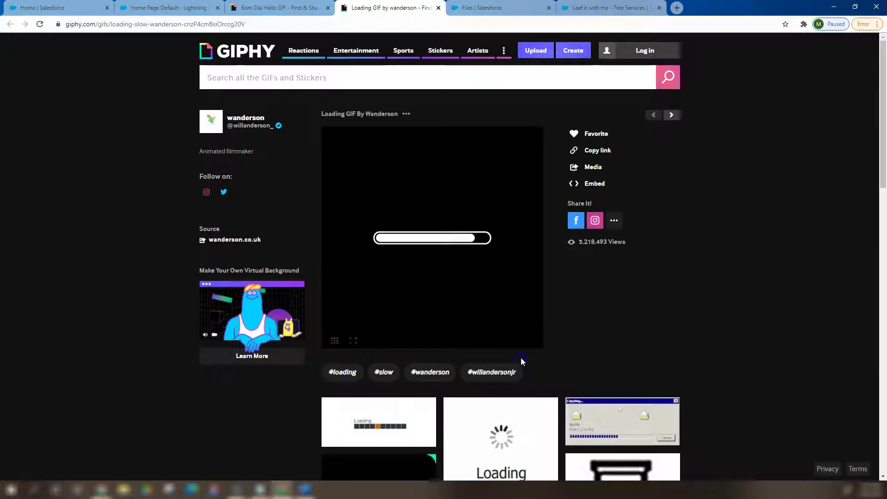
left_click(169, 9)
- Paste the loading GIF into the Rich Text component, turn off 'Display as card', and save
right_click(821, 256)
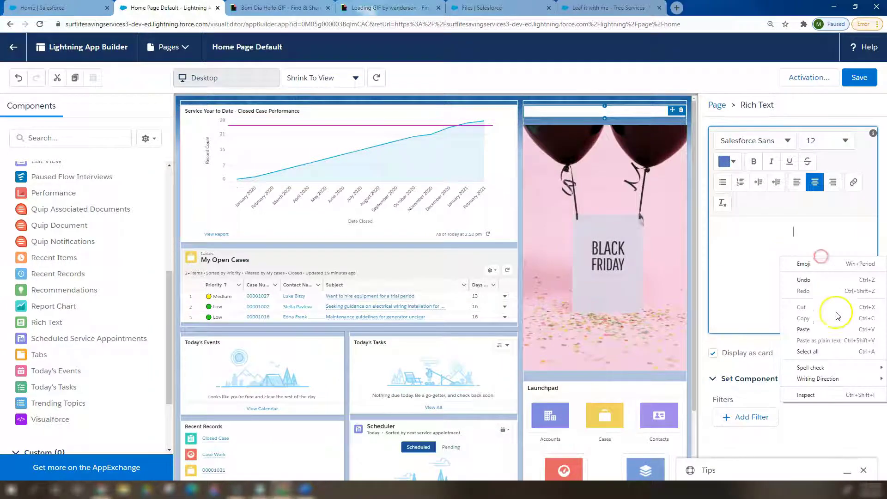
left_click(833, 313)
left_click(815, 357)
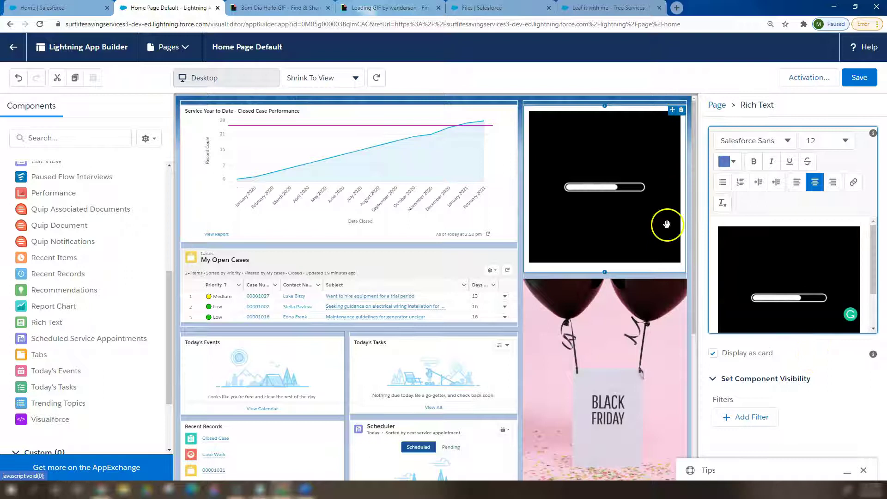
left_click(713, 354)
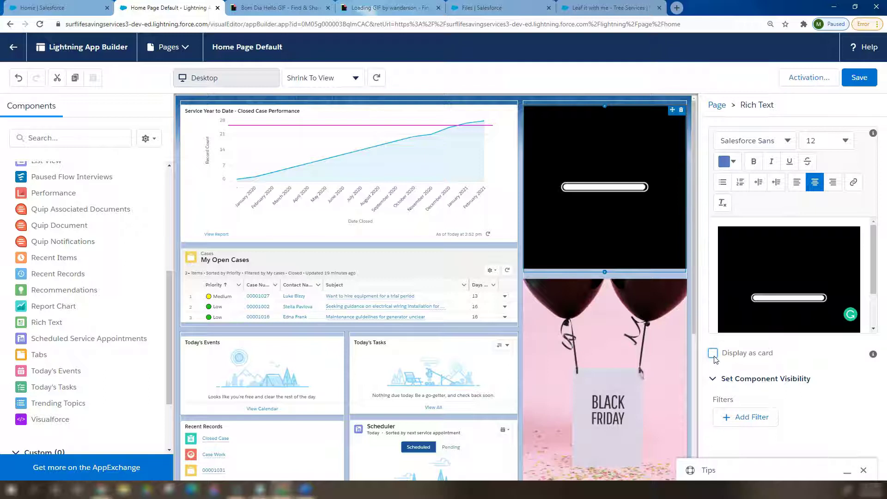
left_click(860, 79)
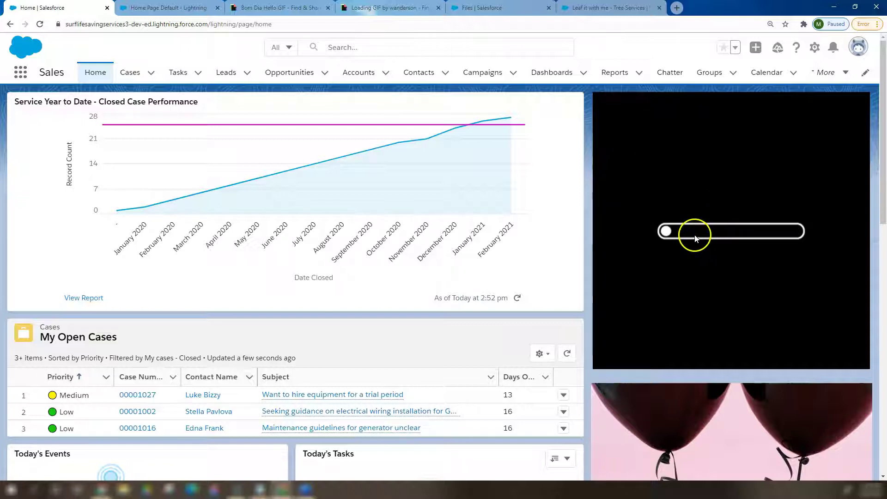
- Clear all content from the Black Friday Rich Text component, then go to its image file preview
left_click(160, 8)
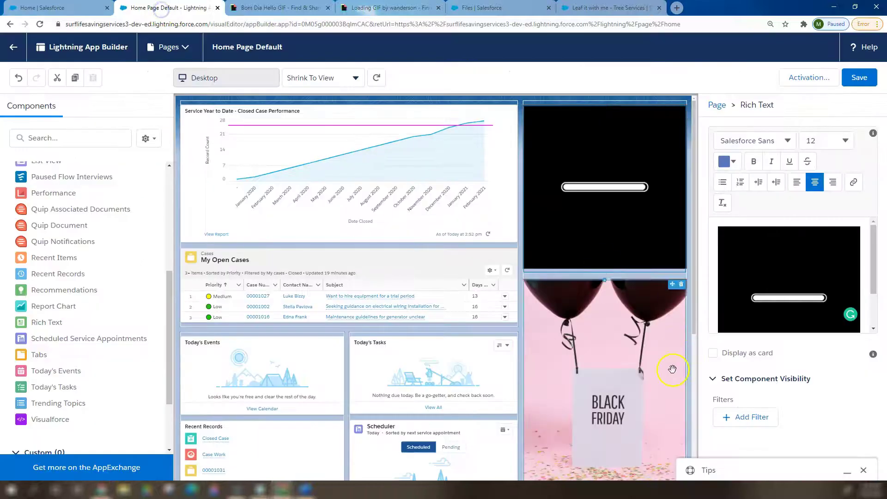
scroll(644, 373, "down", 2)
left_click(718, 277)
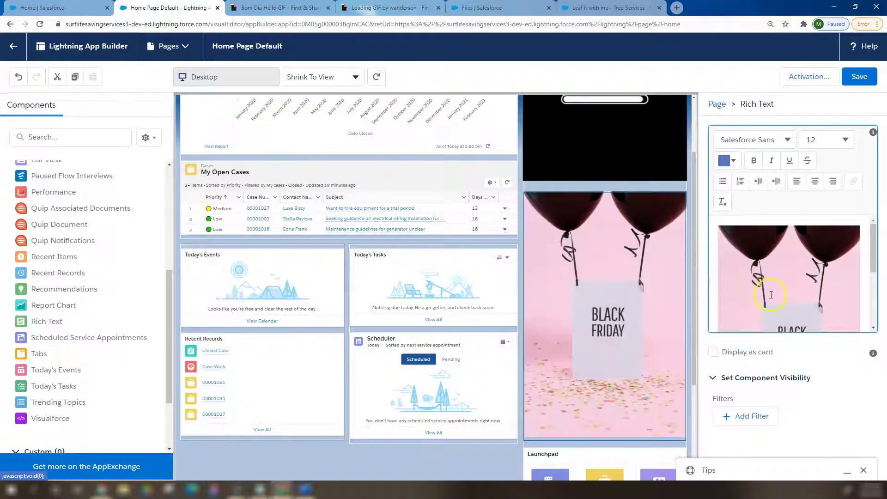
key("ctrl+a")
key("Delete")
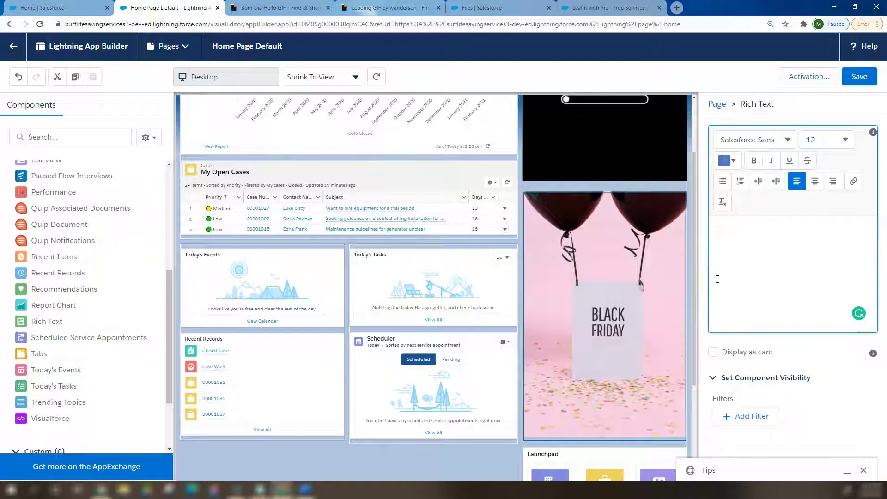
left_click(521, 9)
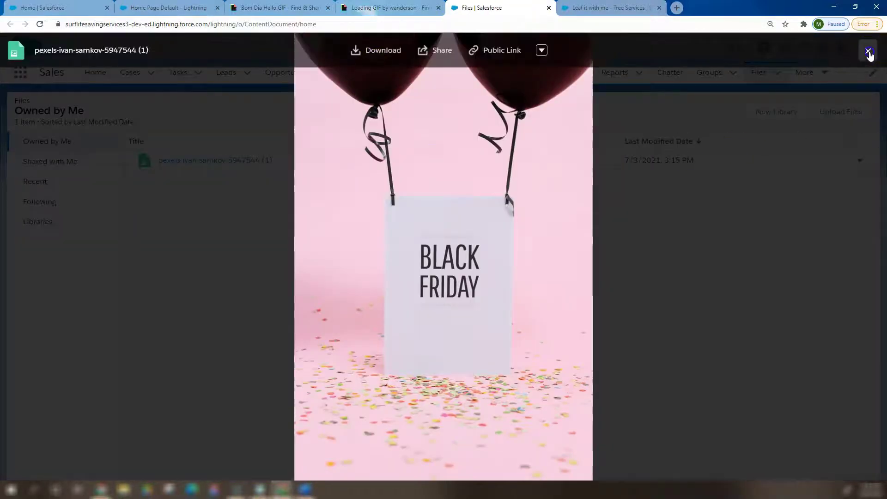
- Reopen the pexels-ivan-samkov-5947544 (1) file preview and copy the Black Friday image
left_click(865, 51)
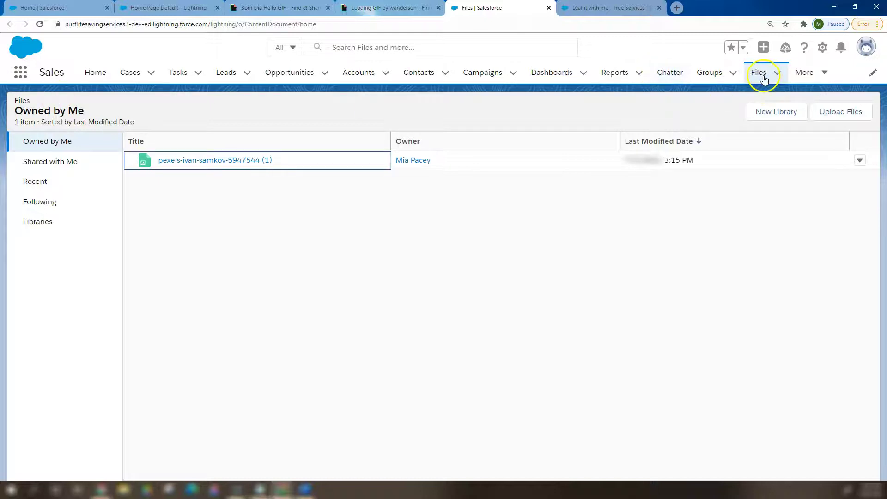
left_click(209, 162)
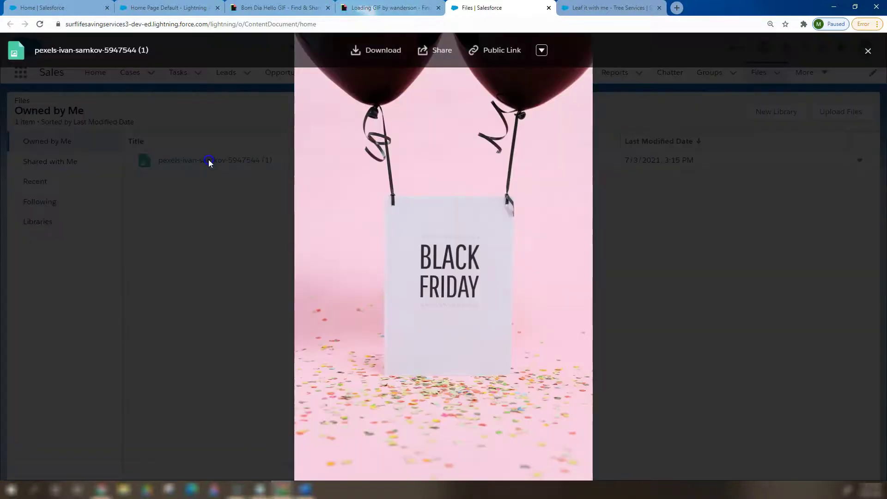
right_click(355, 167)
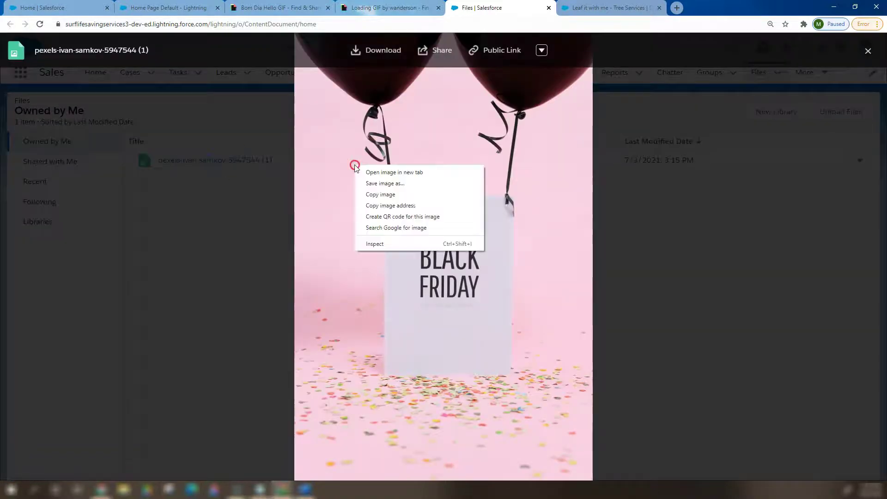
left_click(377, 194)
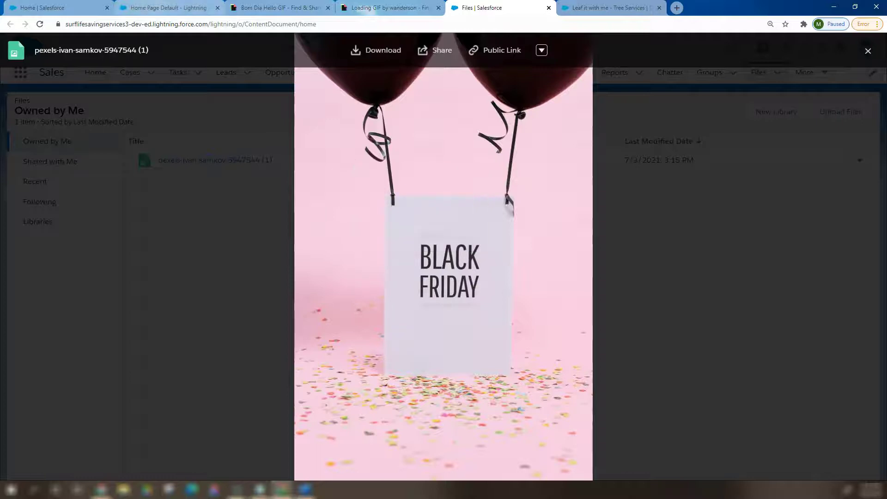
left_click(45, 9)
- Paste the Black Friday image into the empty Rich Text component with 'Display as card' on, and save
left_click(166, 8)
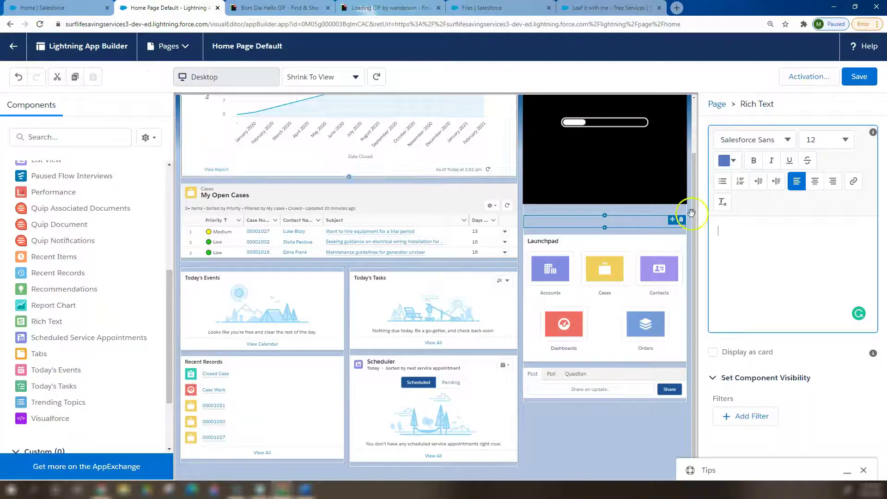
left_click(814, 258)
right_click(819, 261)
left_click(821, 333)
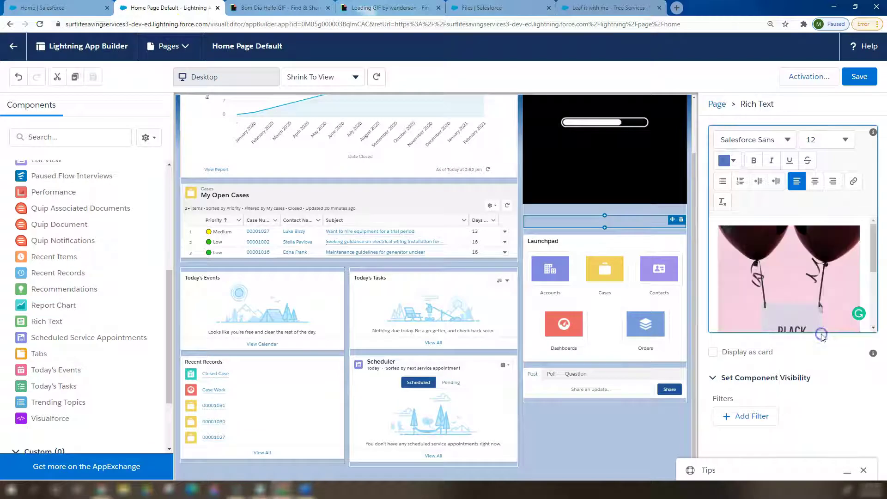
left_click(769, 352)
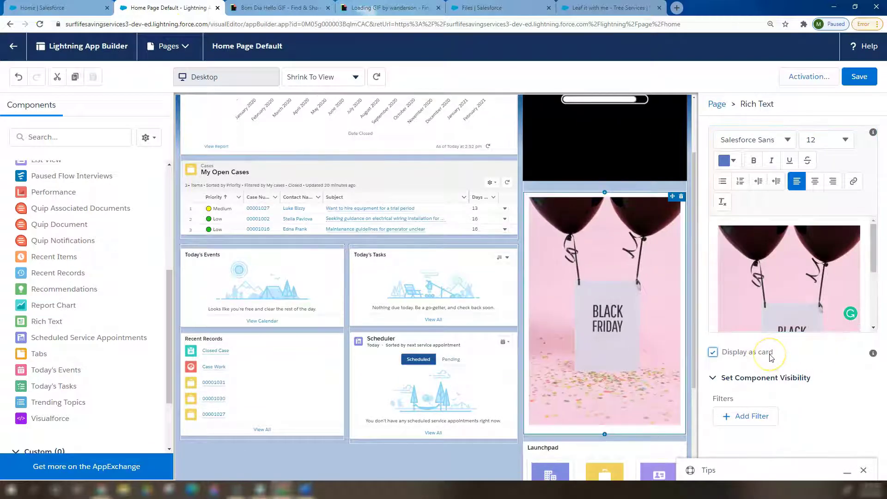
left_click(770, 353)
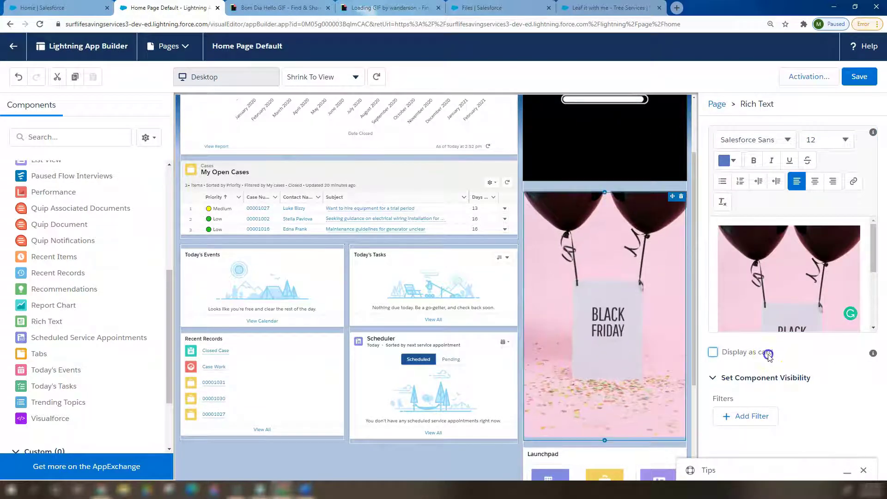
left_click(768, 354)
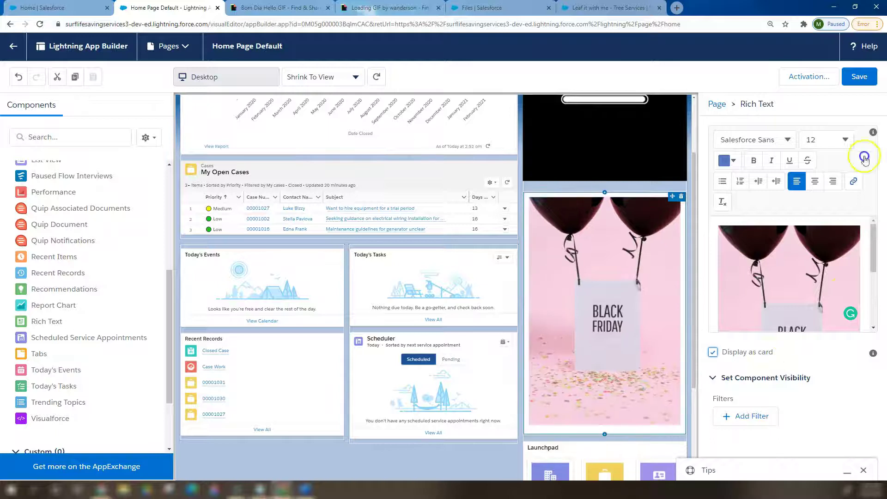
left_click(860, 78)
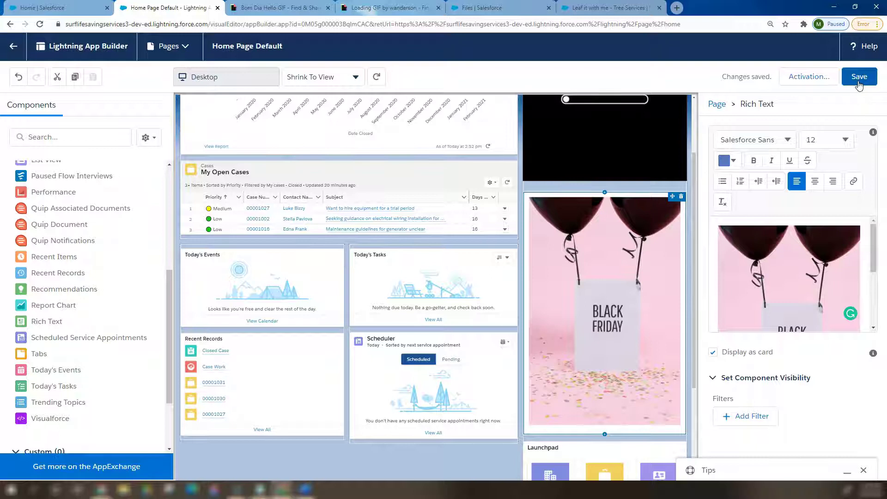
- Scroll the live Home page to confirm the loading-bar GIF sits above the Black Friday card
left_click(45, 9)
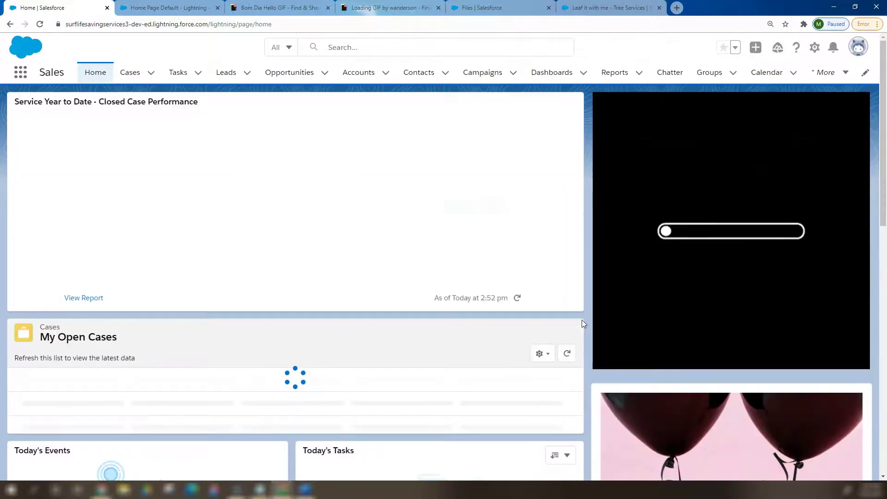
scroll(581, 320, "down", 7)
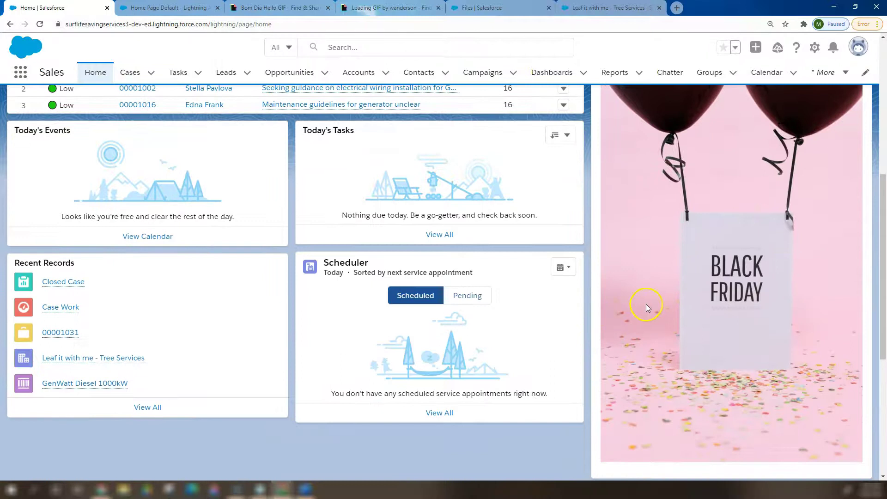
scroll(618, 315, "up", 4)
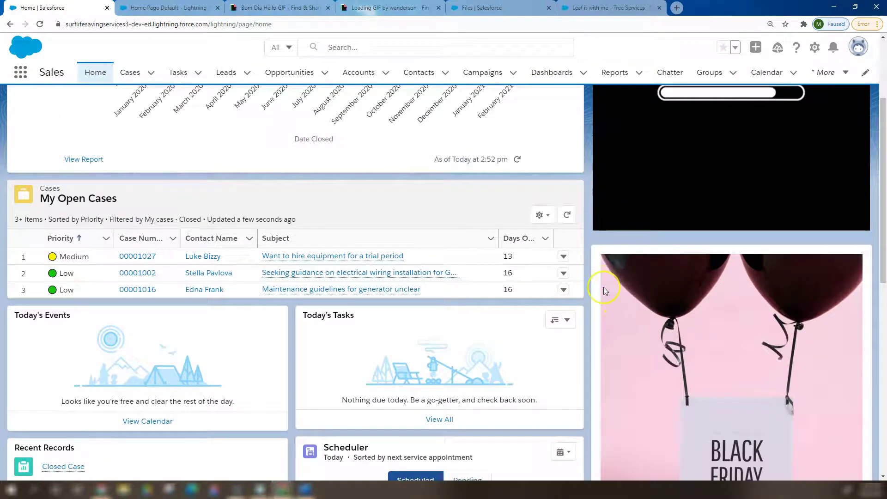
scroll(603, 290, "up", 3)
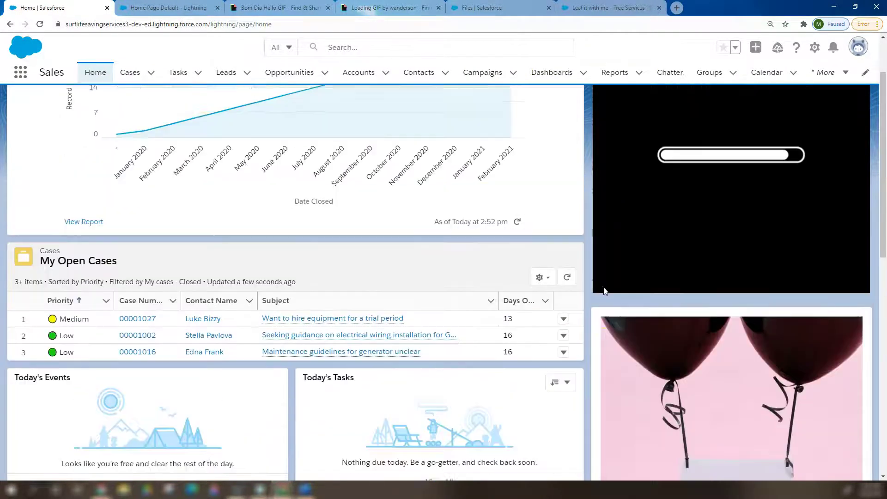